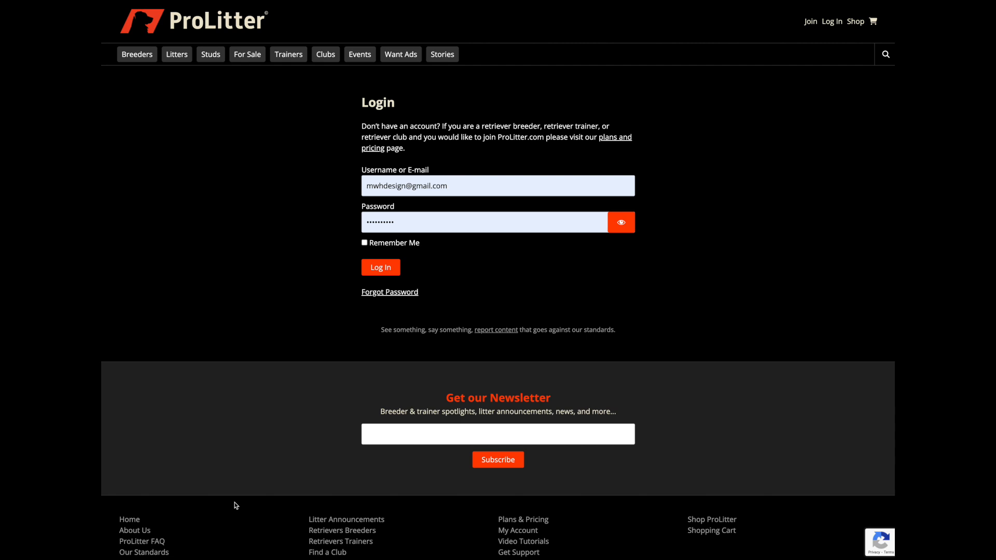
# Log in to the club account and open a blank form for adding a new event
pyautogui.click(380, 269)
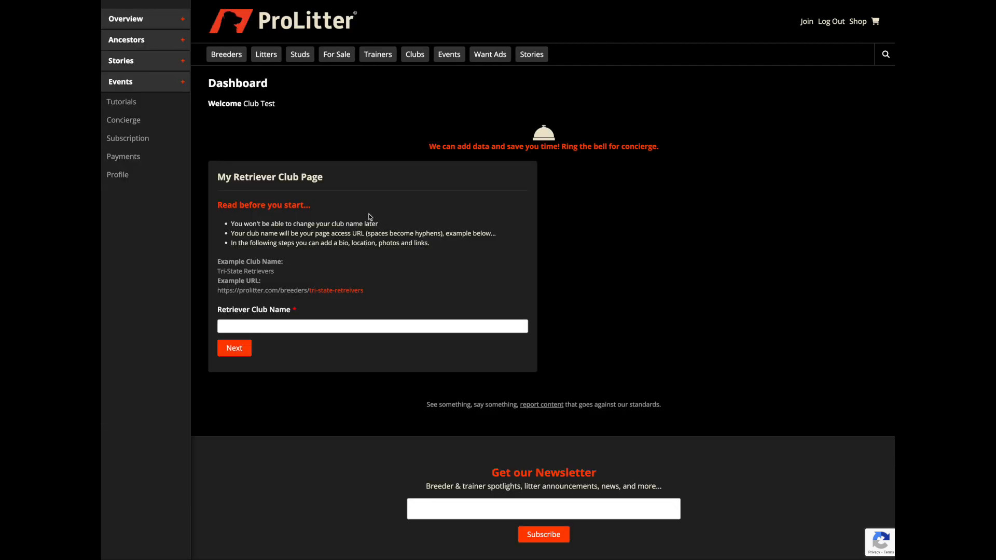
pyautogui.click(127, 86)
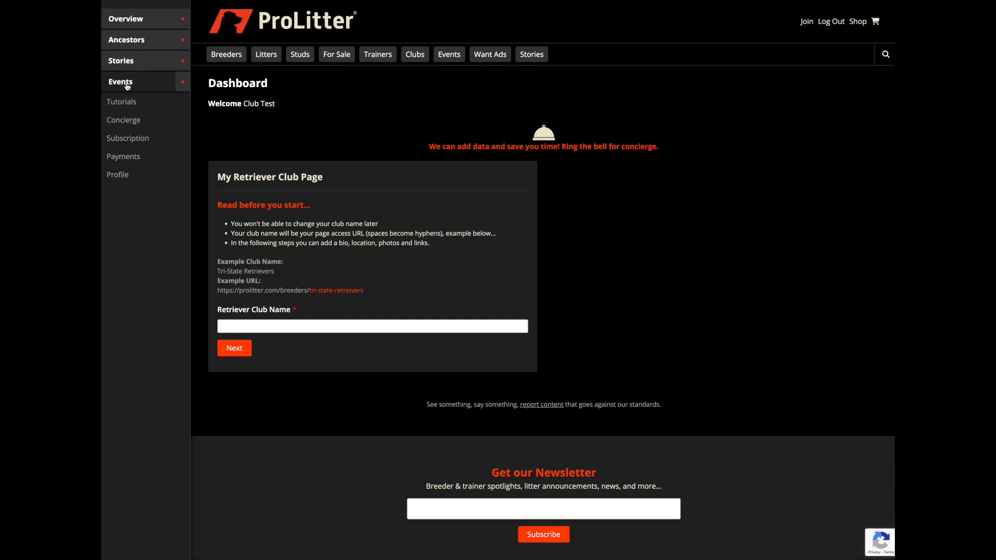
pyautogui.click(125, 101)
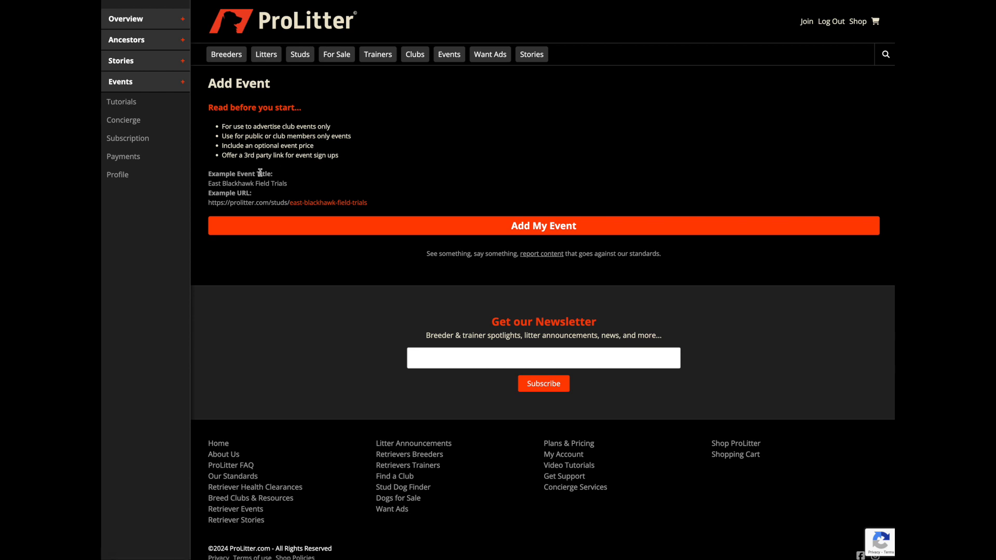
pyautogui.click(421, 230)
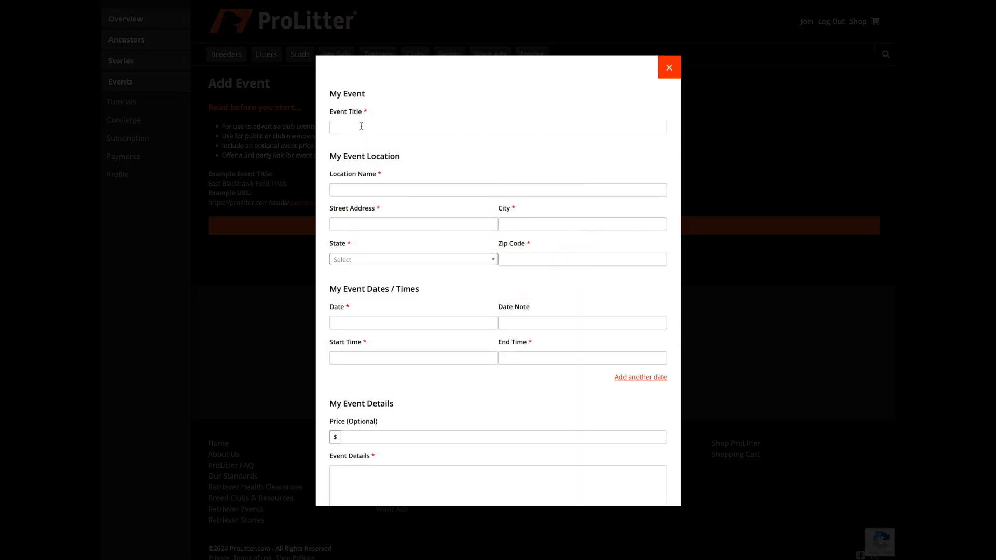
# Look over the event form's fields, including the optional price and event link
pyautogui.scroll(-3, 363, 140)
pyautogui.scroll(3, 363, 141)
pyautogui.click(365, 115)
pyautogui.scroll(-3, 383, 187)
pyautogui.click(380, 311)
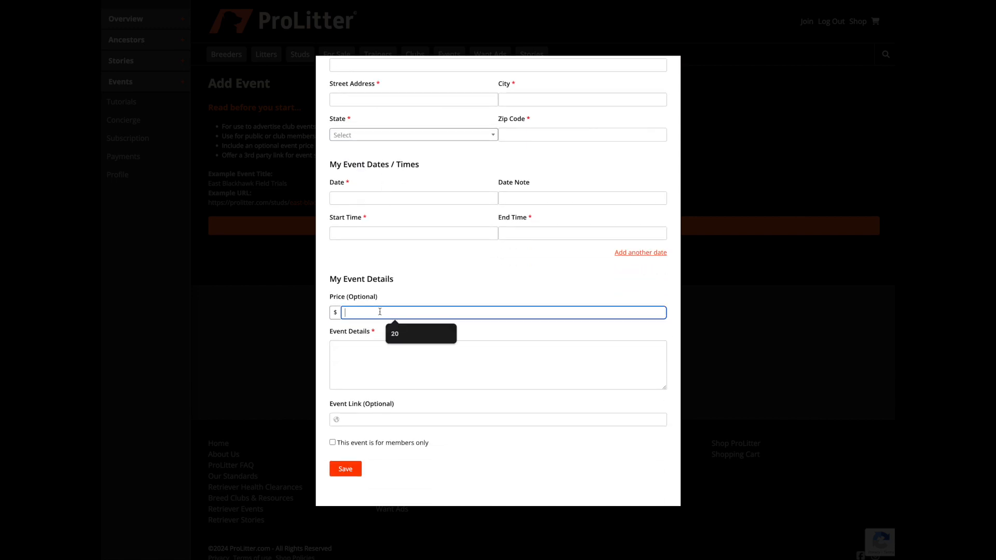
pyautogui.click(372, 420)
pyautogui.scroll(3, 372, 420)
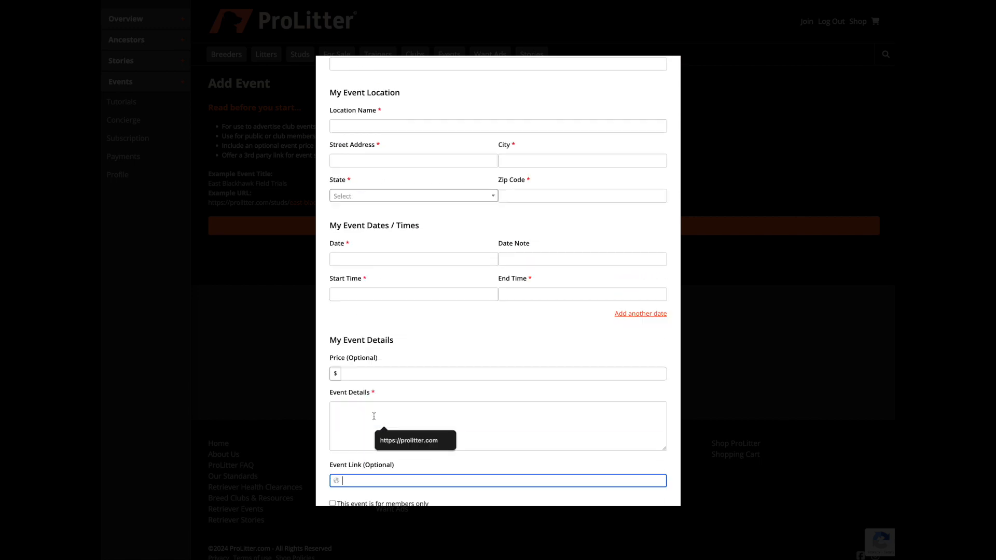
# Set the event title to "Club Example Event" and the location name to "Example Location"
pyautogui.click(348, 127)
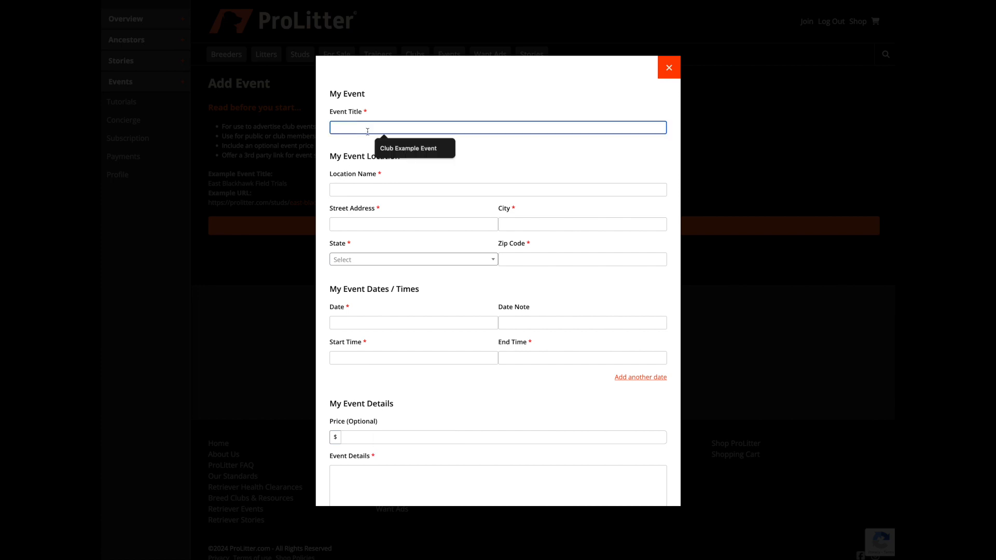
pyautogui.click(395, 148)
pyautogui.moveTo(349, 129); pyautogui.dragTo(373, 128)
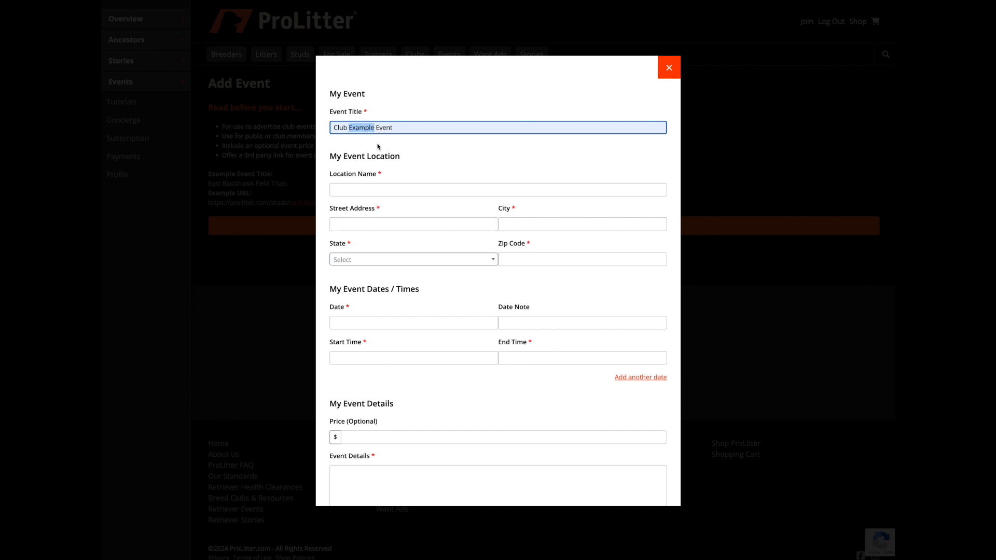
pyautogui.click(364, 188)
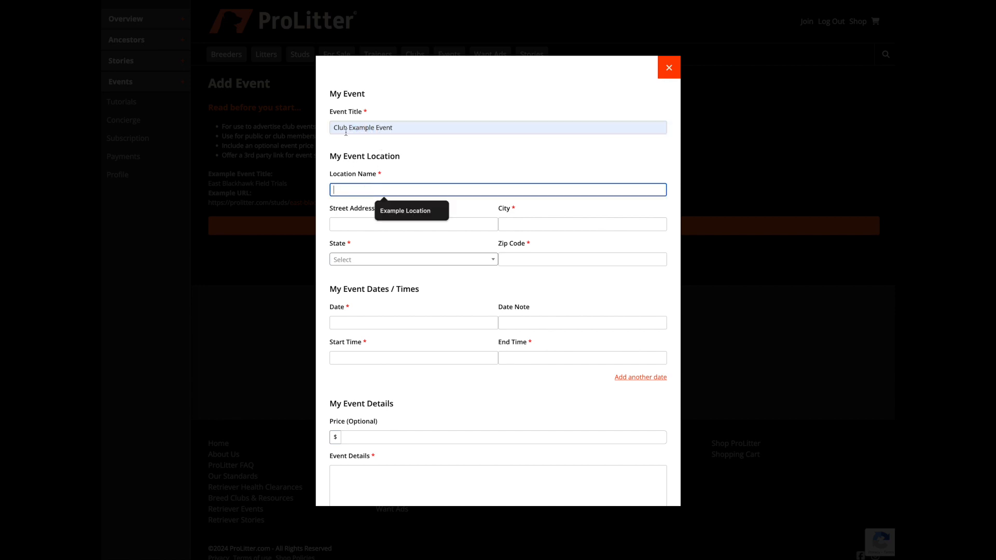
pyautogui.write('Example Location')
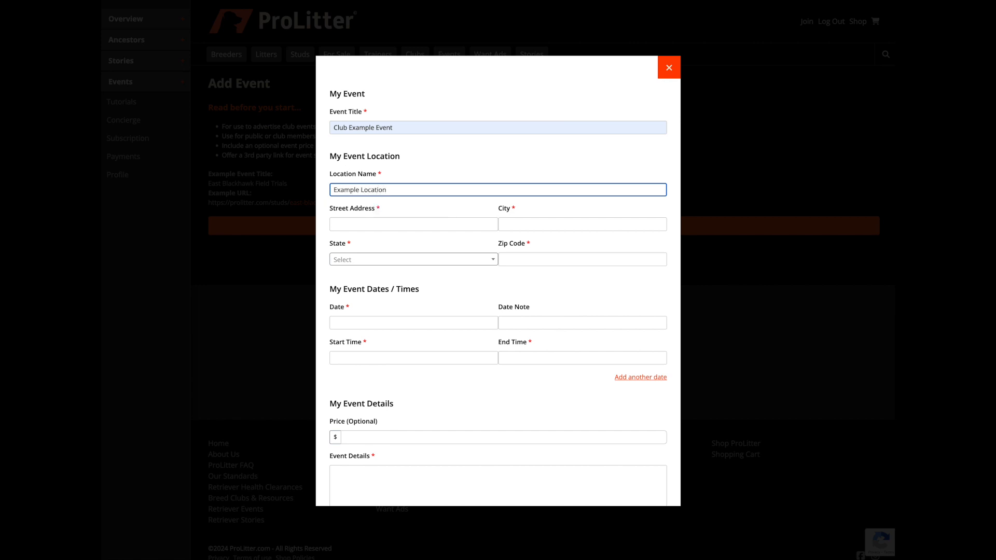
# Fill in "Example Street" as the event's street address and "Example City" as its city
pyautogui.click(341, 223)
pyautogui.write('Example Street')
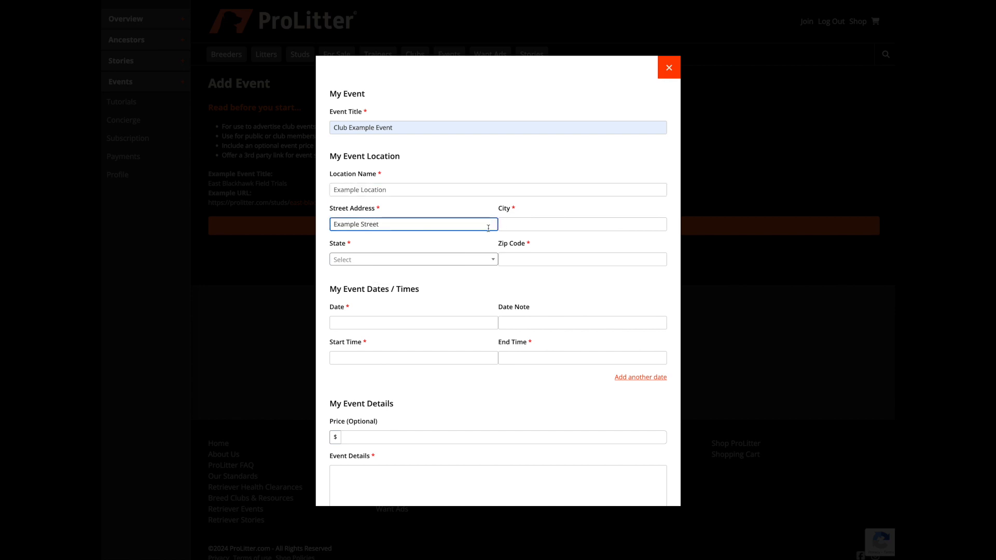
pyautogui.click(515, 225)
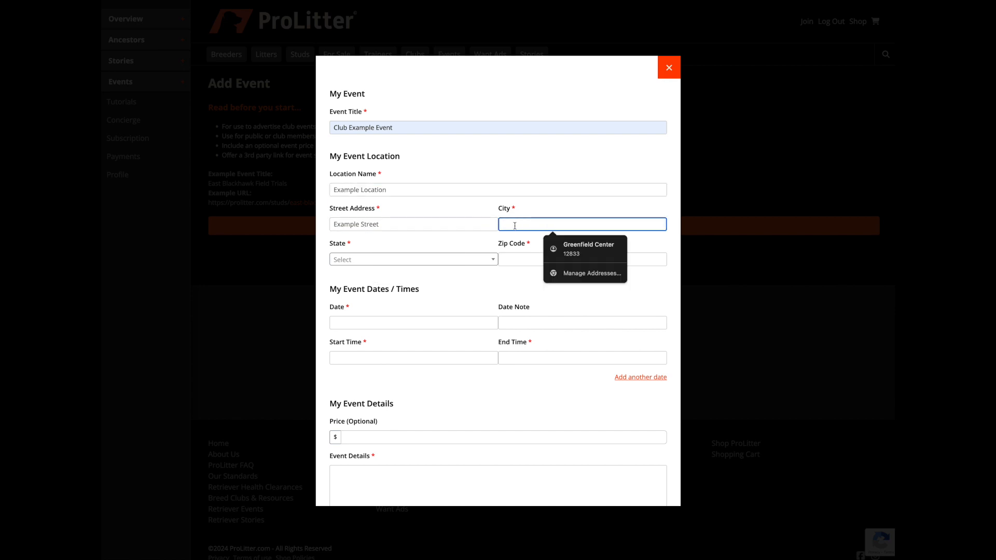
pyautogui.write('Exampy')
pyautogui.press('BackSpace')
pyautogui.write('le City')
# Set the event's state to California and fill in the zip code from the saved suggestion
pyautogui.click(444, 264)
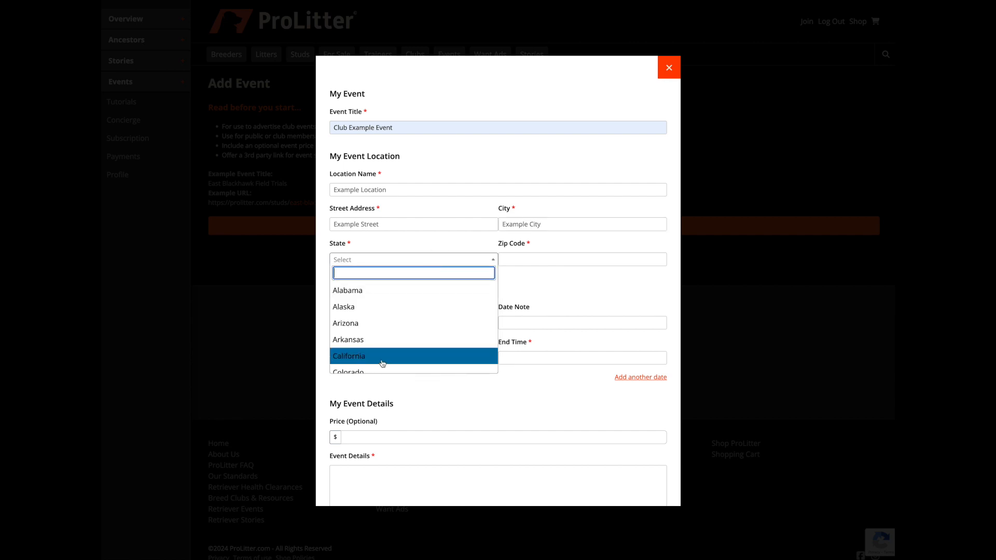
pyautogui.click(381, 354)
pyautogui.click(521, 259)
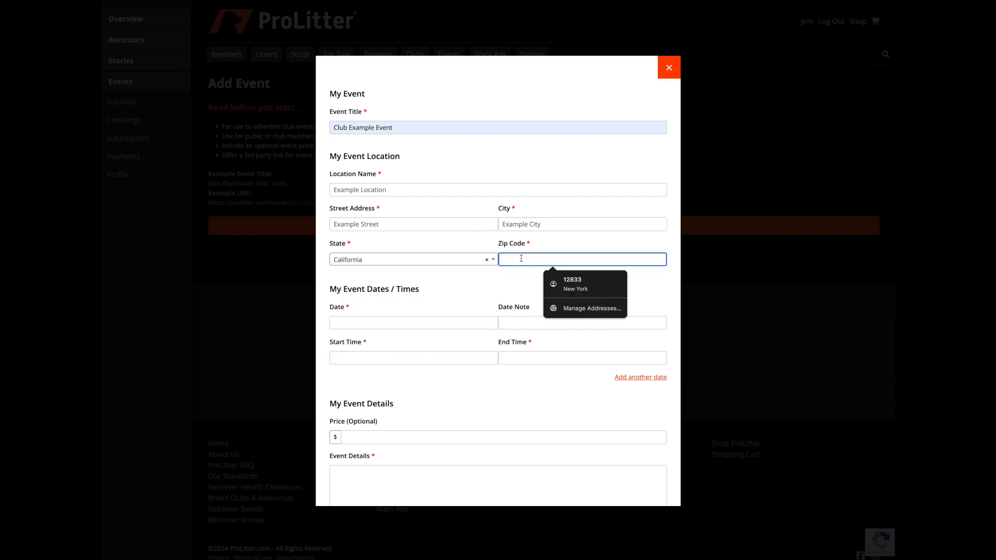
pyautogui.click(573, 283)
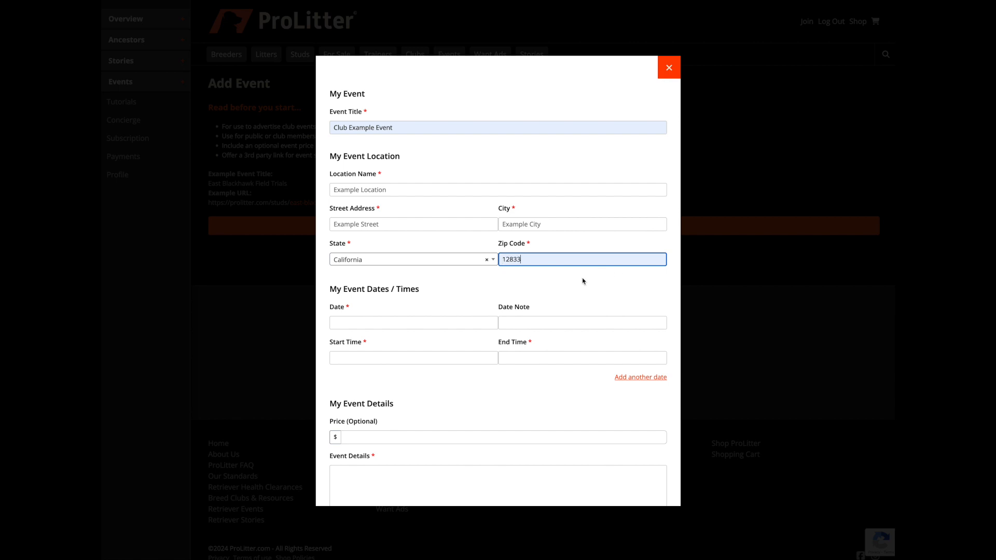
# Set the event date to 01/21/2025 with both start and end time at 12:00 am
pyautogui.click(372, 322)
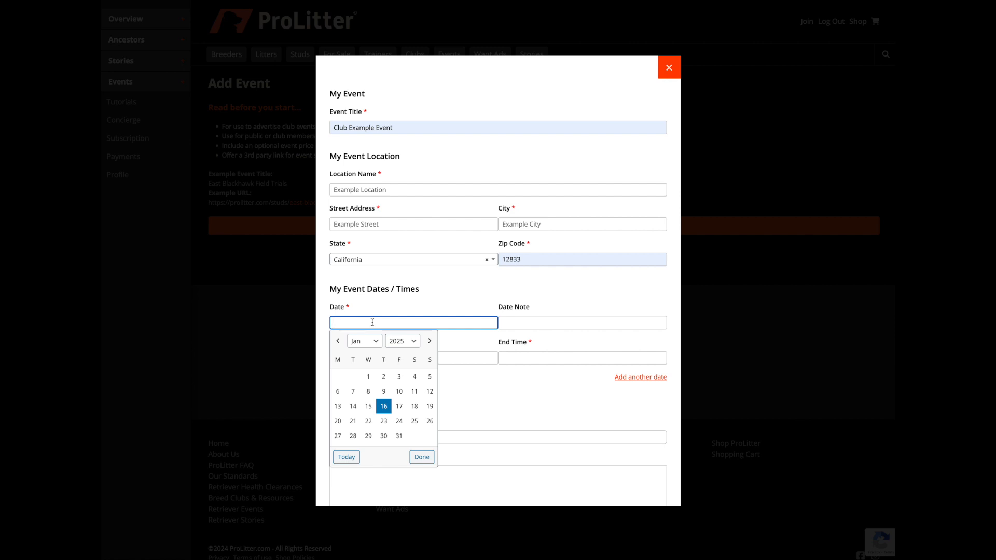
pyautogui.click(354, 422)
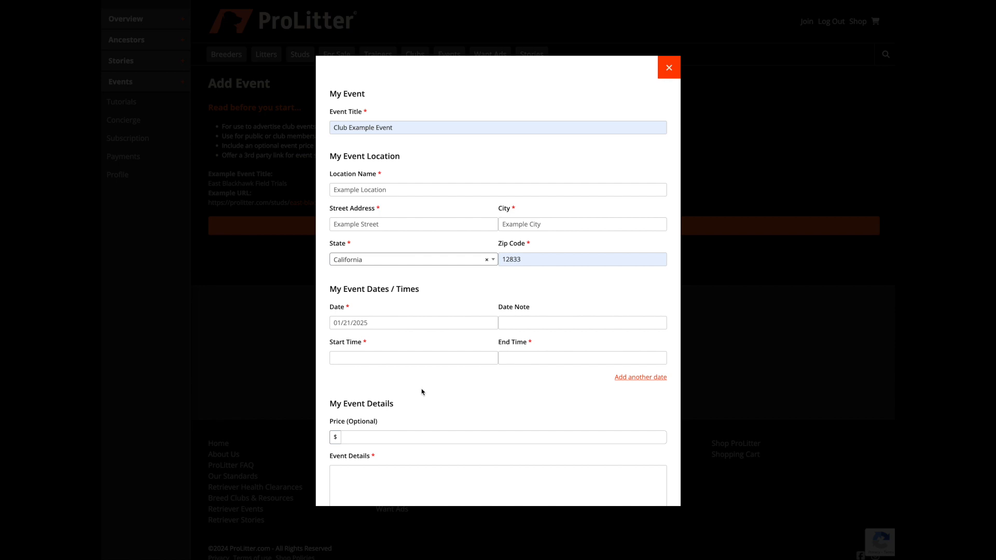
pyautogui.click(368, 358)
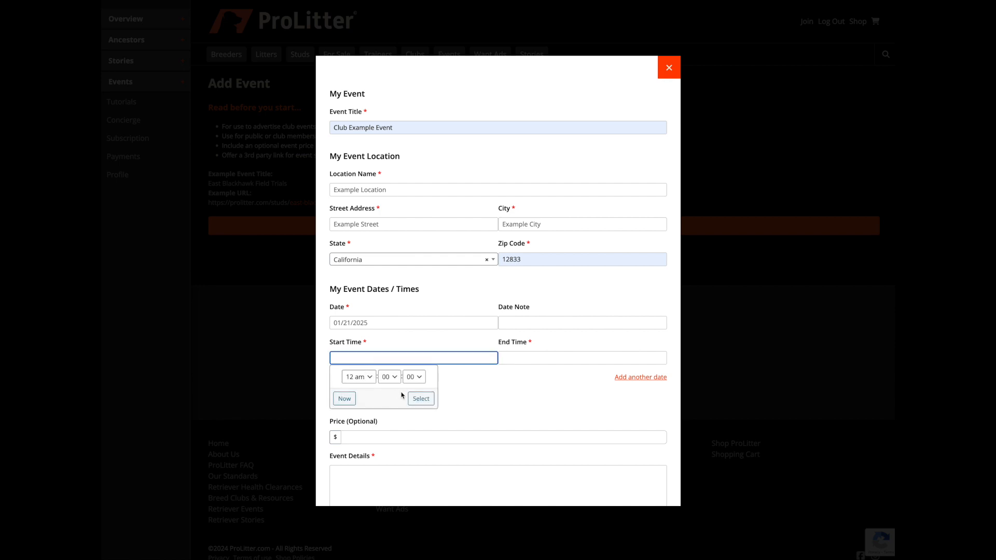
pyautogui.click(418, 398)
pyautogui.click(521, 359)
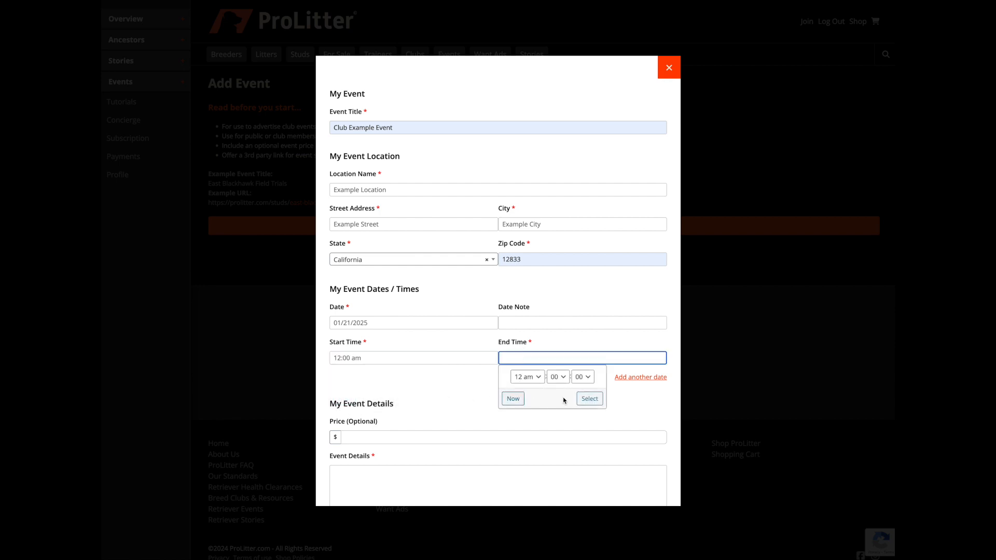
pyautogui.click(587, 400)
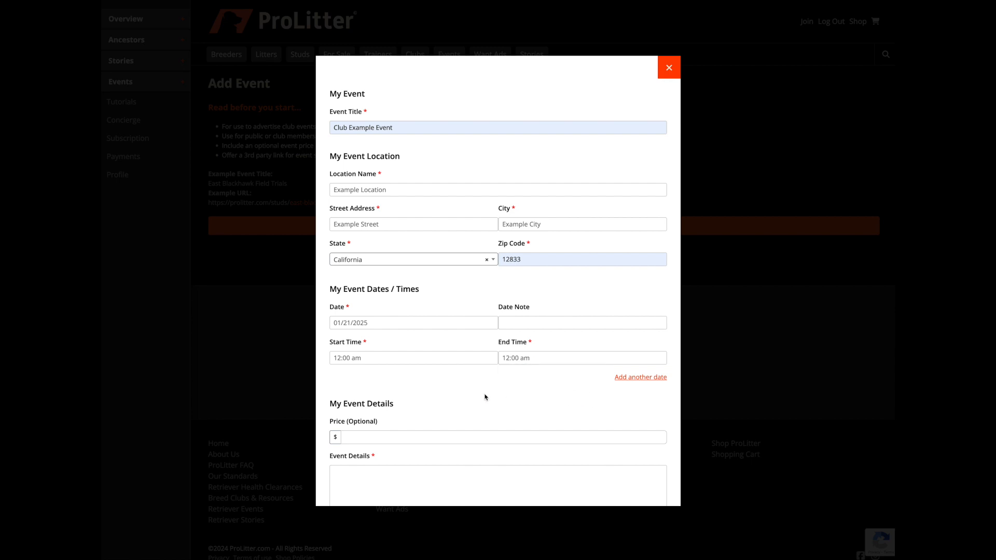
# Enter "Example event details" as the event's description
pyautogui.scroll(-3, 485, 398)
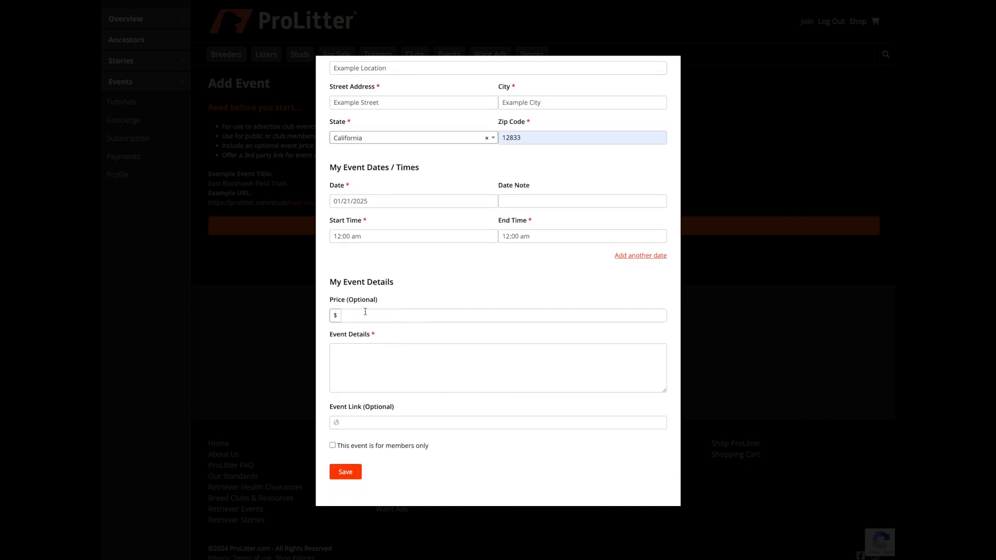
pyautogui.click(355, 359)
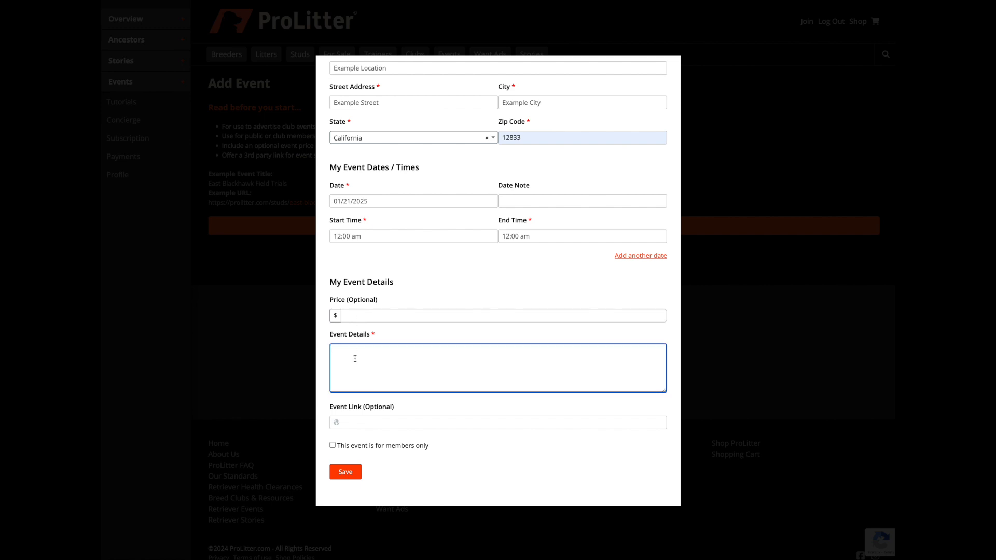
pyautogui.write('Example event de')
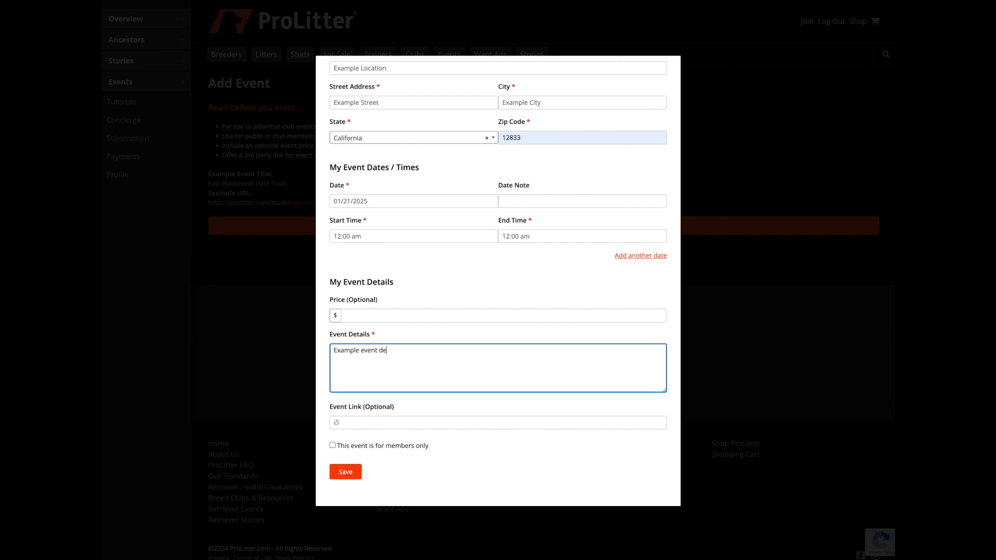
pyautogui.write('tails')
# Review the completed form, save the event, and decline storing its address in the browser
pyautogui.scroll(3, 379, 381)
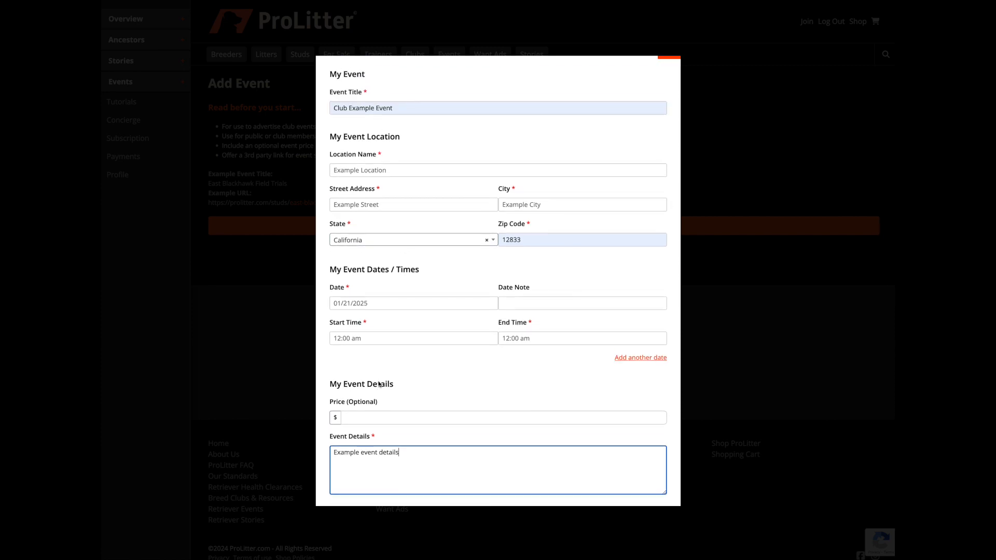
pyautogui.scroll(-3, 378, 384)
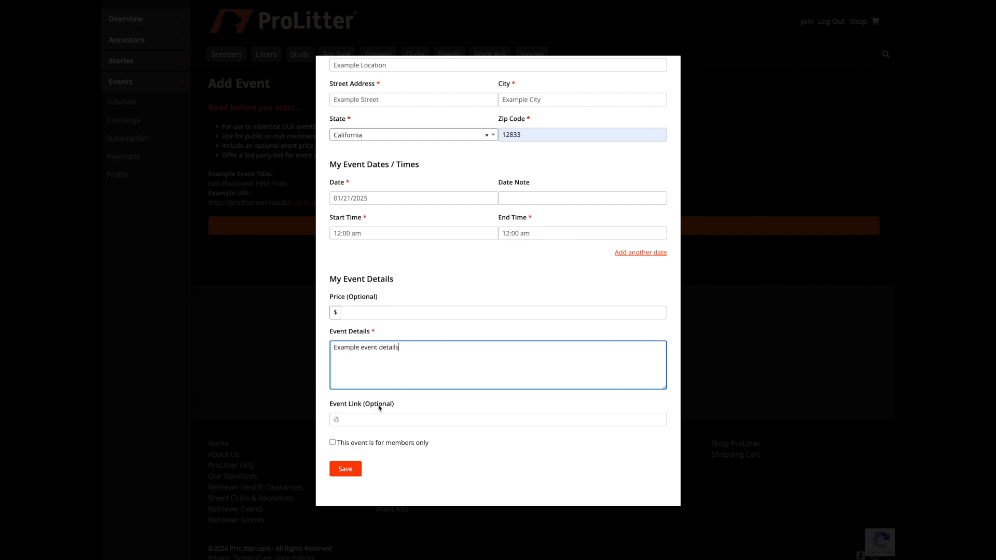
pyautogui.click(347, 469)
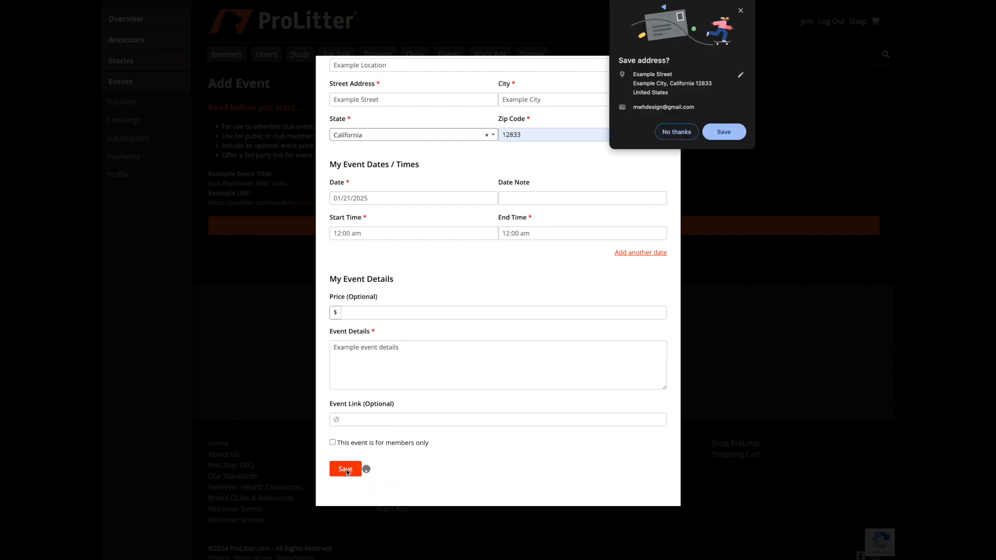
pyautogui.click(675, 133)
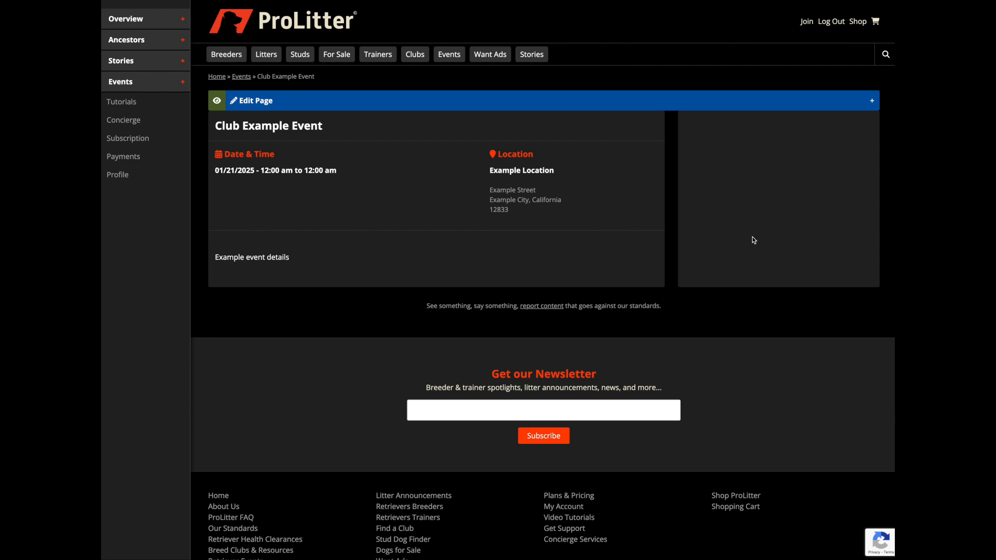
# Examine the host club section of the AKC Basic Retriever Hunting Test Seminar and return to the events list
pyautogui.click(246, 81)
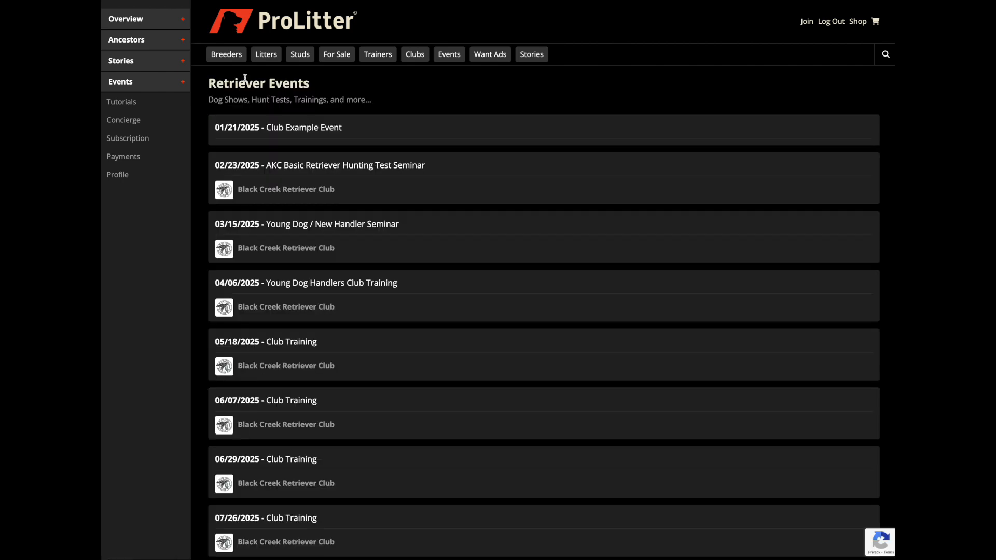
pyautogui.click(291, 169)
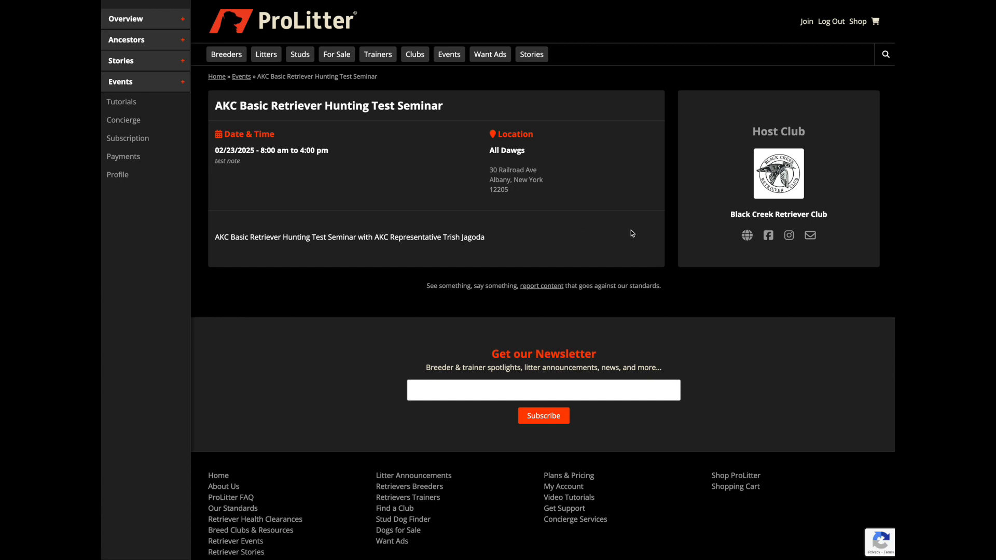
pyautogui.click(782, 176)
pyautogui.click(242, 77)
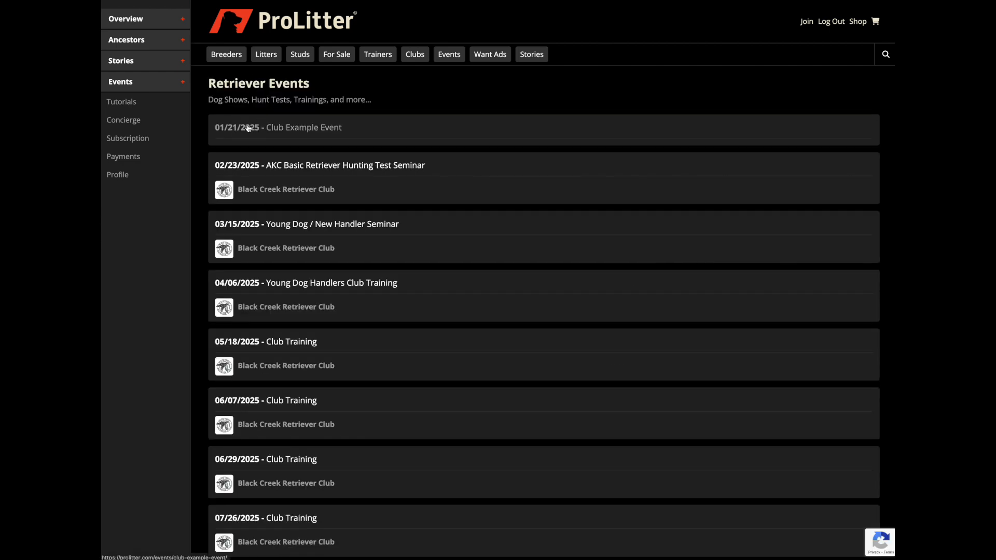
# Open the Club Example Event page from the events list and open the event for editing
pyautogui.click(248, 128)
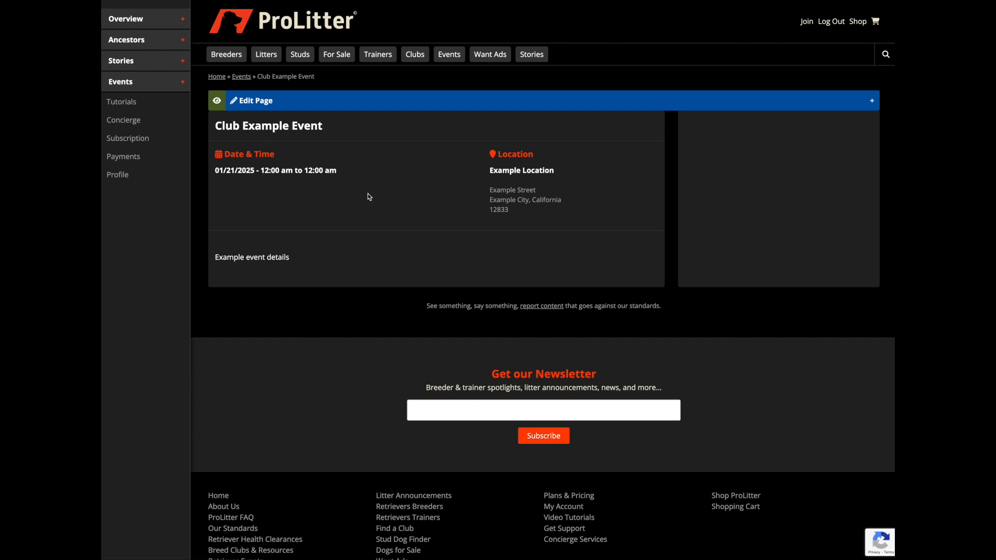
pyautogui.click(335, 101)
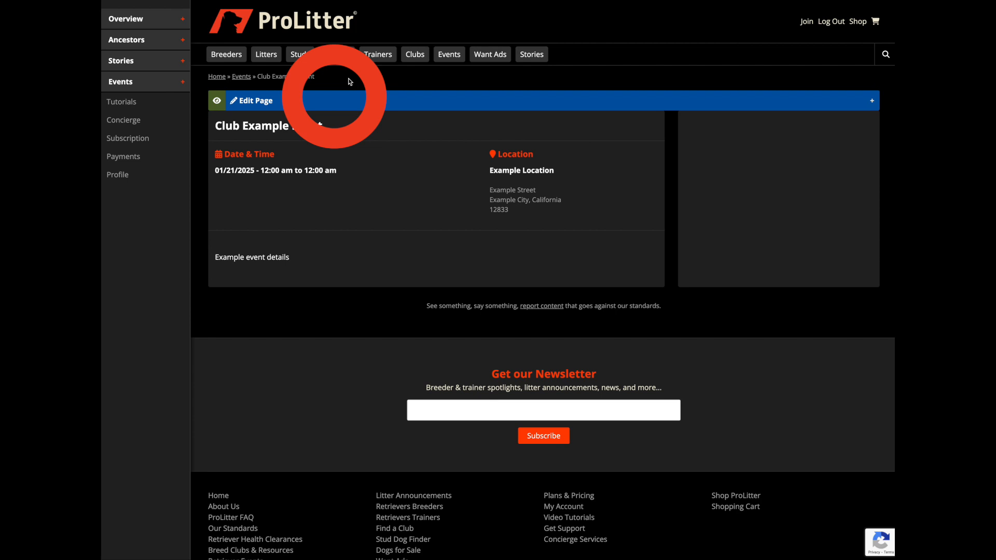
pyautogui.click(338, 106)
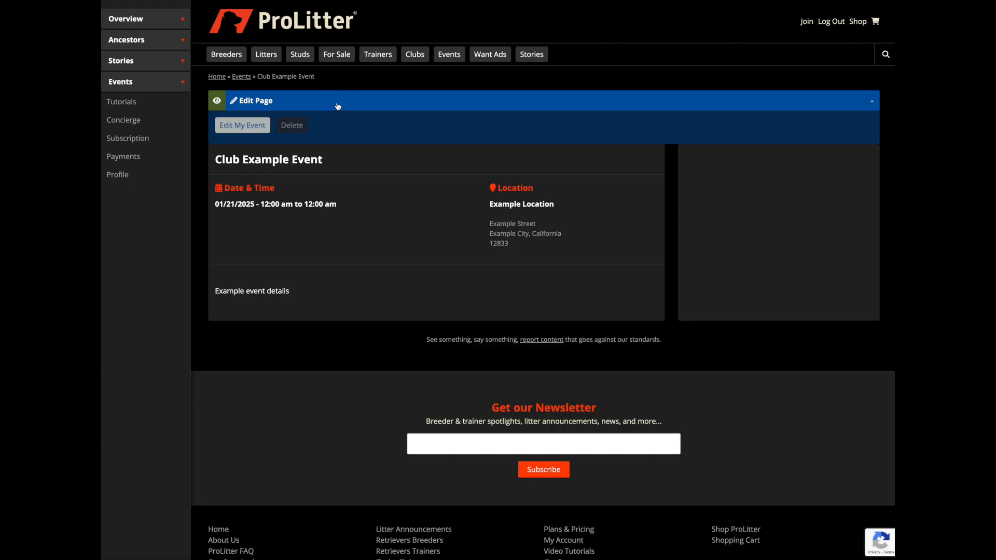
pyautogui.click(243, 125)
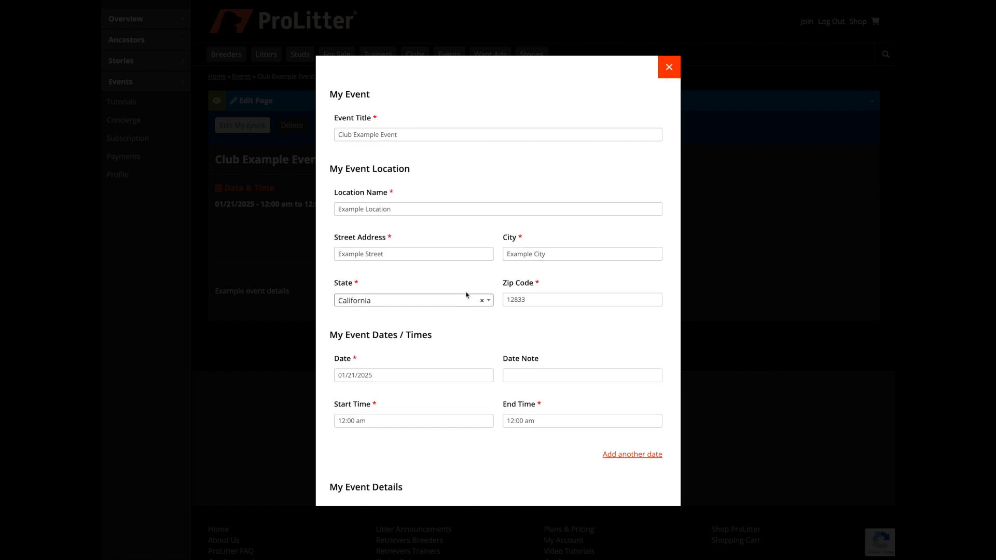
# Add another date entry below the event's existing date and times
pyautogui.scroll(-1, 466, 296)
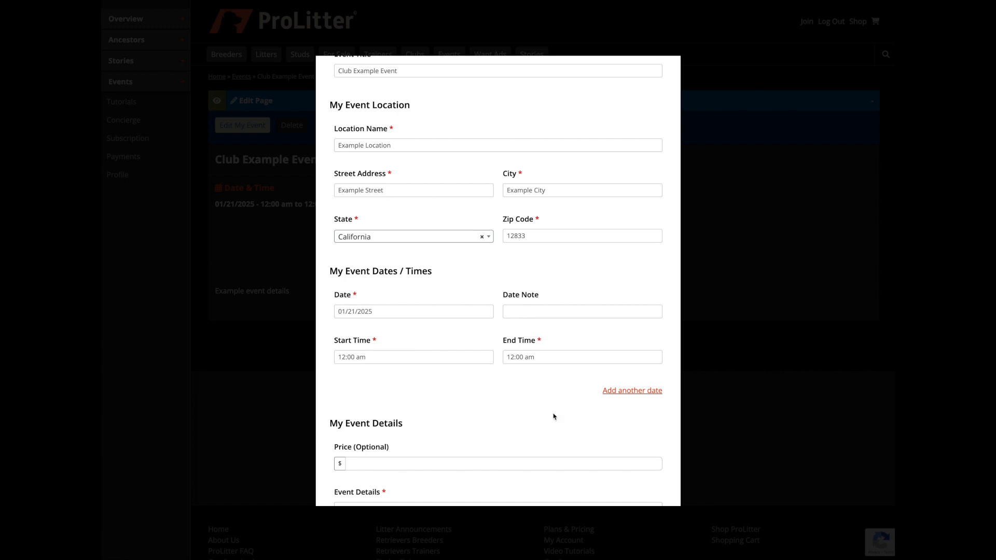
pyautogui.scroll(-1, 581, 405)
pyautogui.click(626, 379)
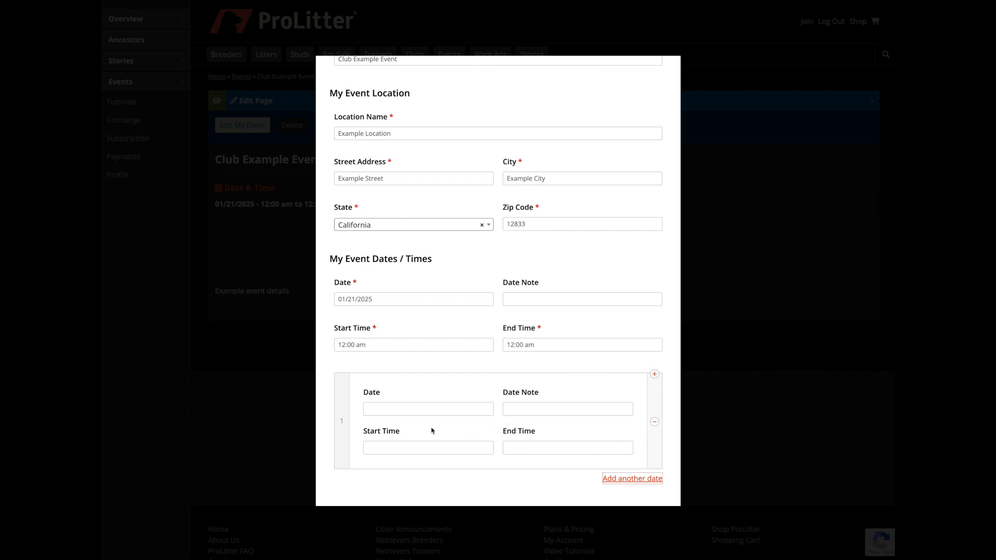
# Set the additional date entry to 01/22/2025 with a 12:00 am start time and a 12:00 am end time
pyautogui.click(395, 409)
pyautogui.click(402, 507)
pyautogui.click(396, 448)
pyautogui.click(396, 469)
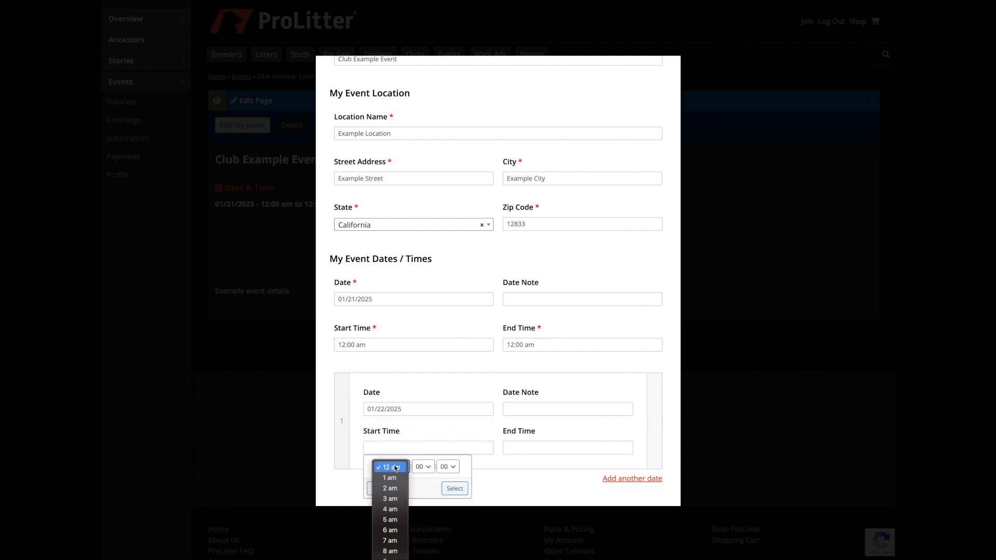
pyautogui.click(394, 468)
pyautogui.click(455, 489)
pyautogui.click(533, 449)
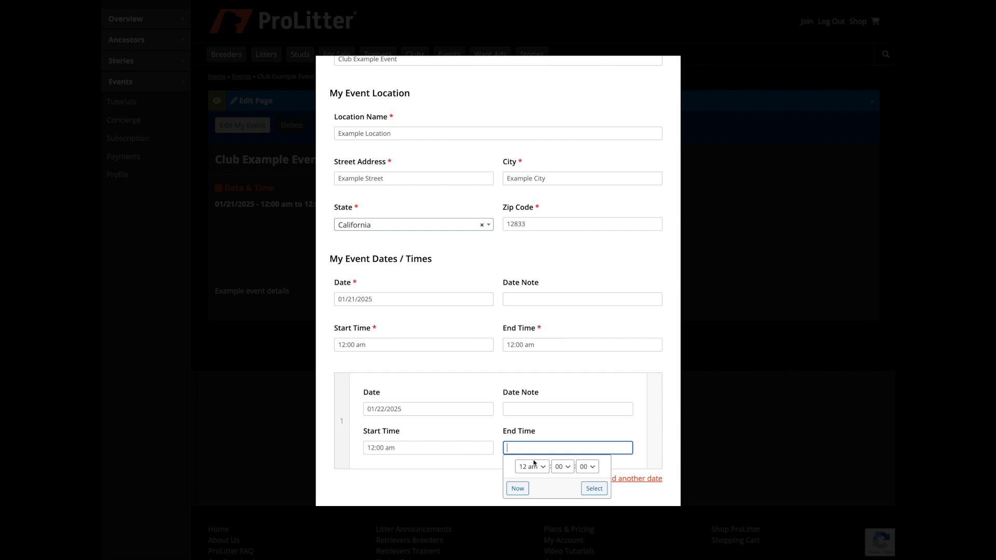
pyautogui.click(587, 490)
# Enter the date note Junior Dogs for 01/21/2025 and Senior Dogs for 01/22/2025, and save the event
pyautogui.click(523, 300)
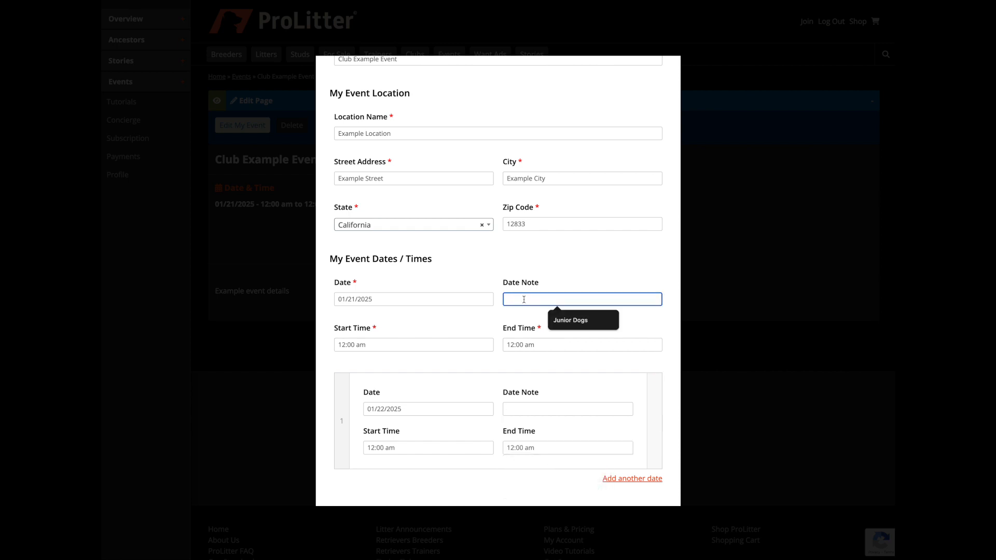
pyautogui.click(558, 320)
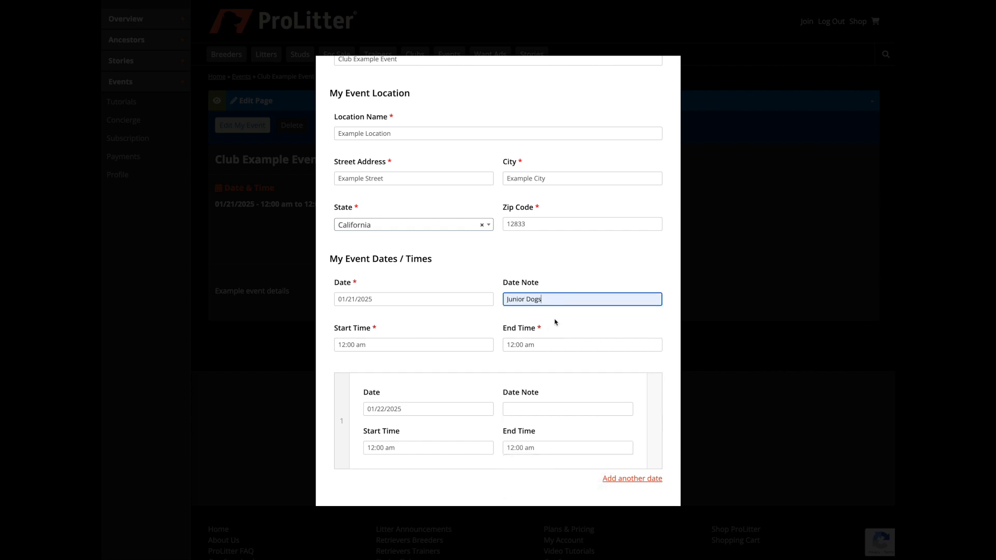
pyautogui.click(517, 408)
pyautogui.write('Senior Dogs')
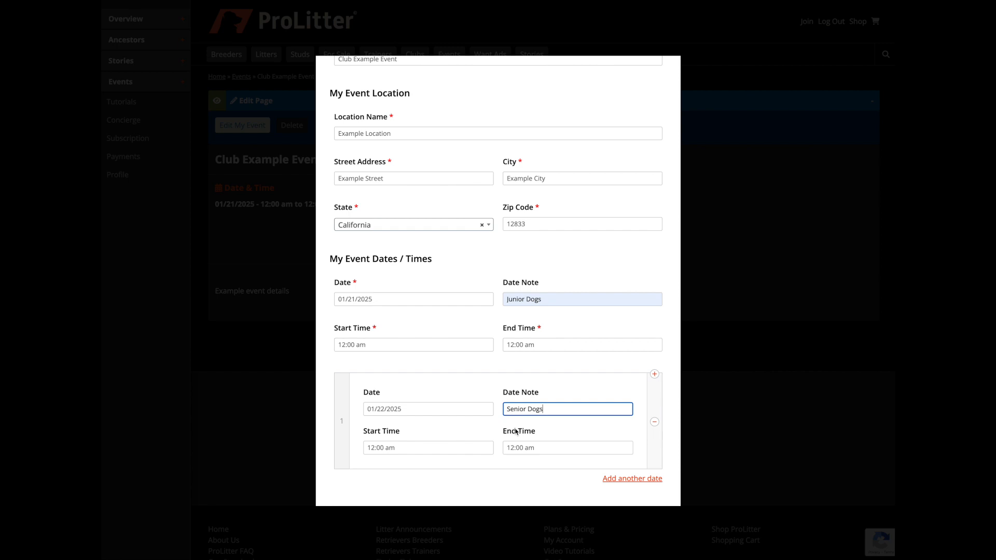
pyautogui.scroll(-5, 517, 433)
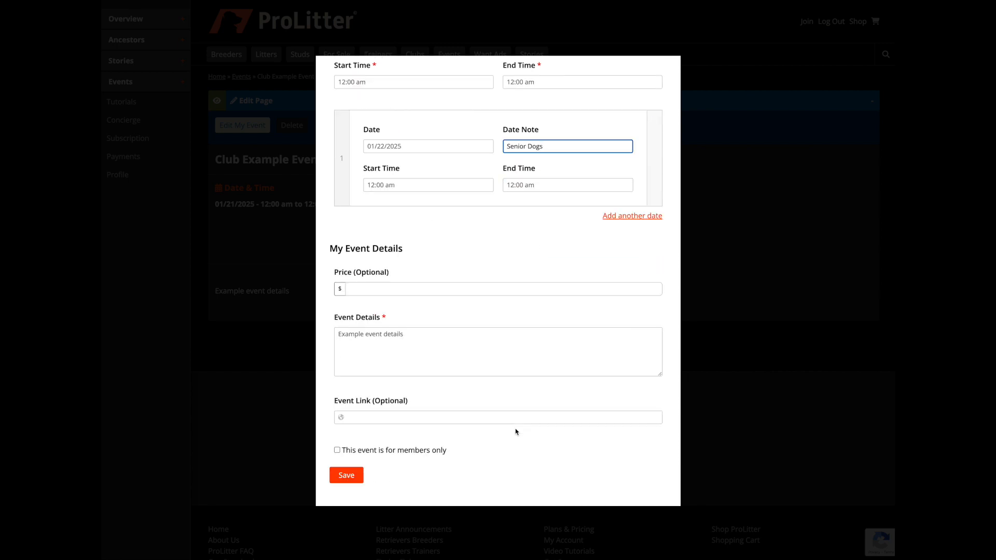
pyautogui.click(349, 476)
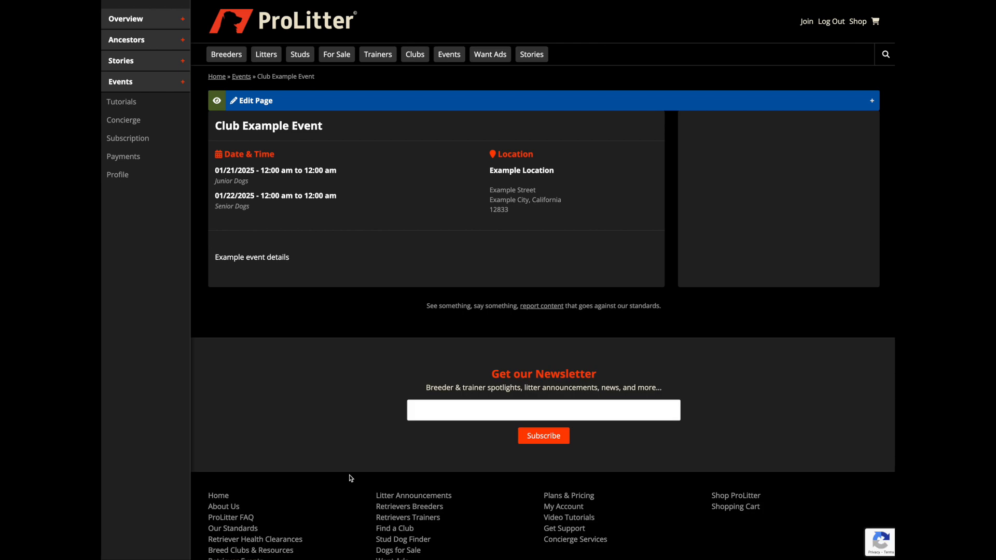
pyautogui.click(234, 189)
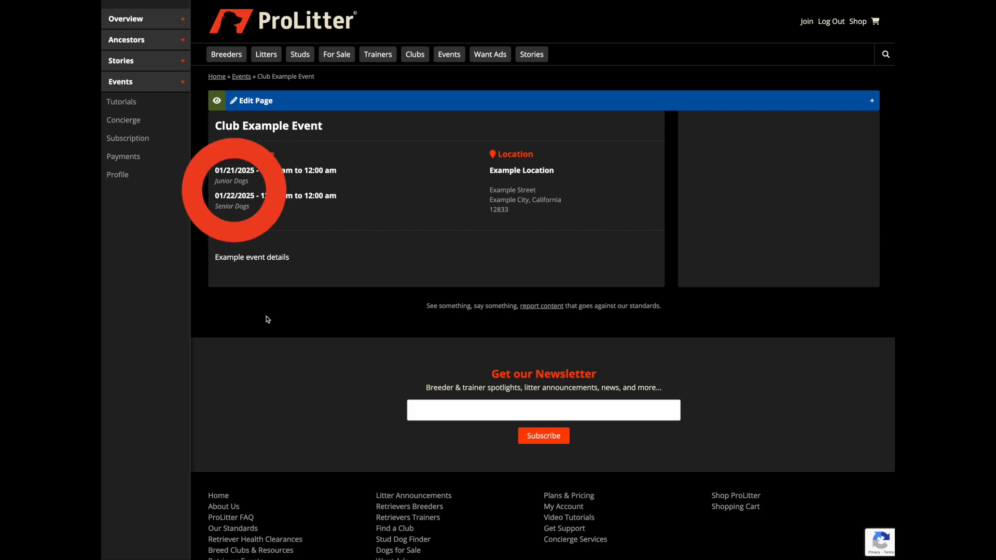
pyautogui.click(233, 190)
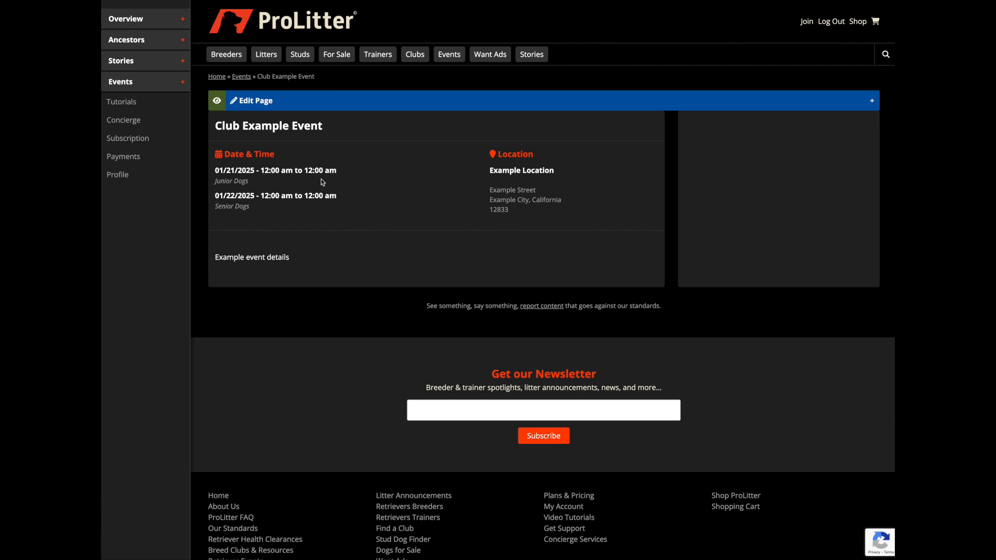
# Reopen the Club Example Event for editing and set its price to $20
pyautogui.click(333, 103)
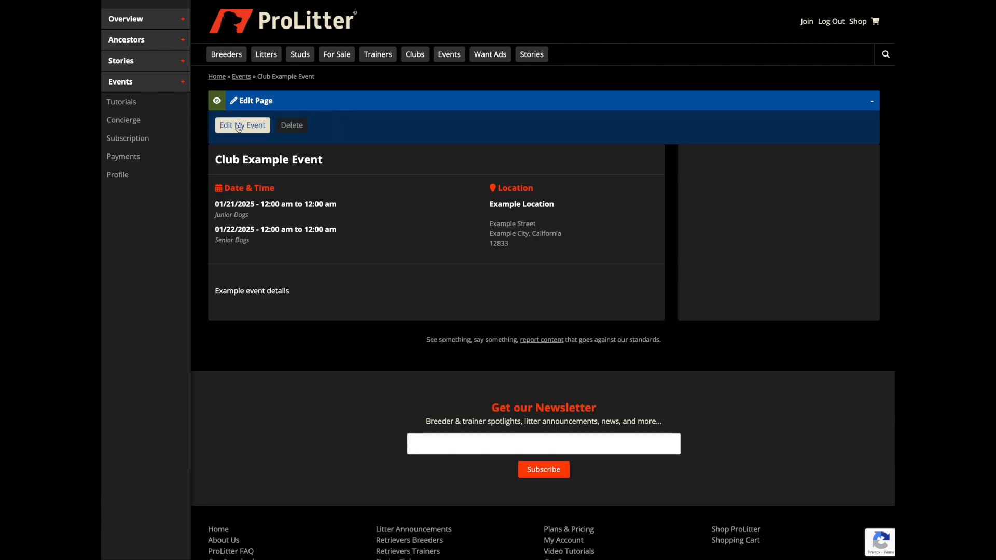
pyautogui.click(242, 125)
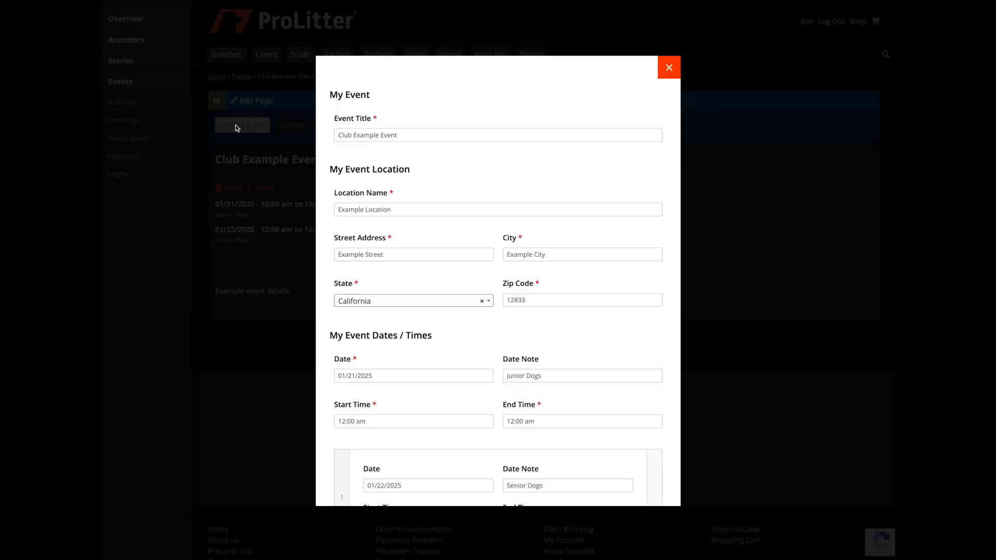
pyautogui.scroll(-1, 447, 382)
pyautogui.scroll(-5, 448, 381)
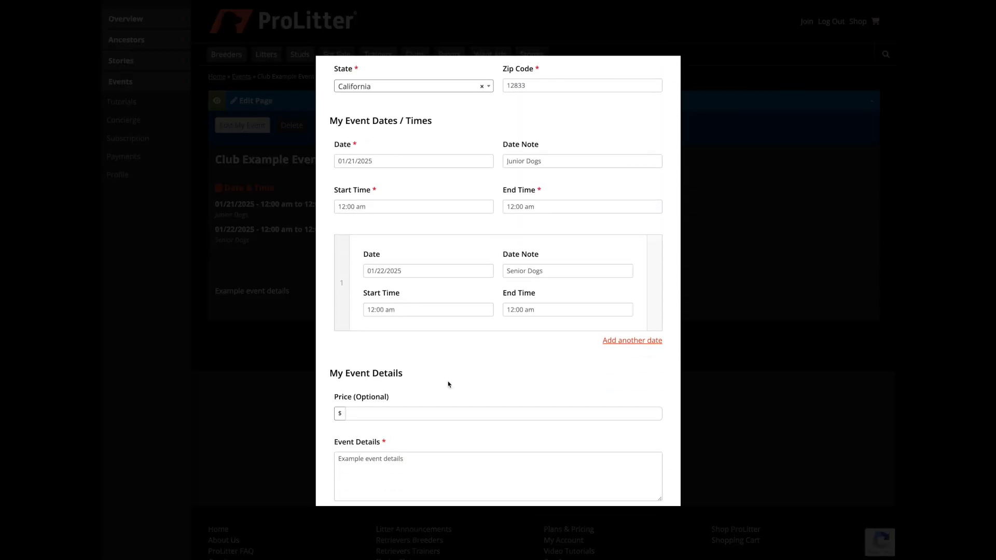
pyautogui.click(368, 329)
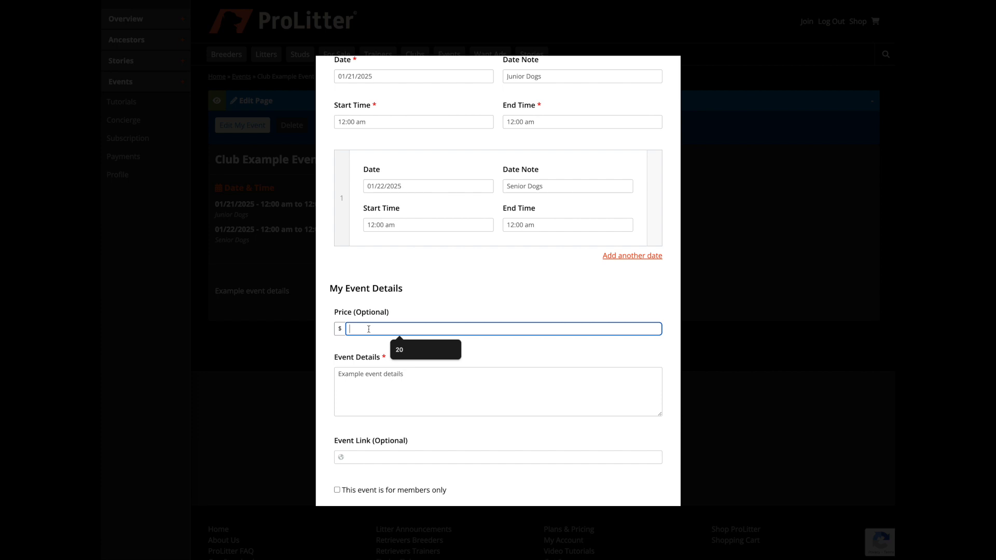
pyautogui.write('20')
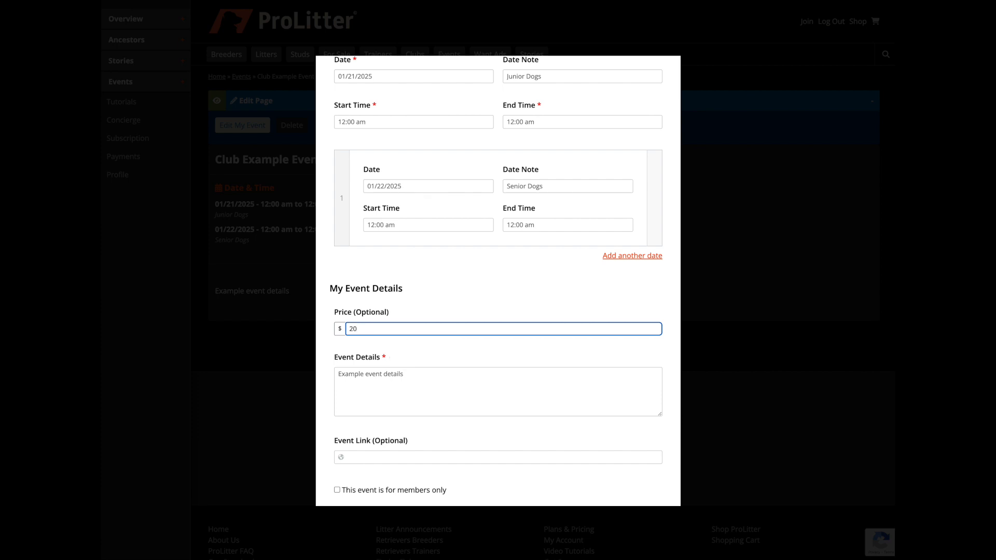
pyautogui.scroll(-1, 389, 410)
pyautogui.click(417, 416)
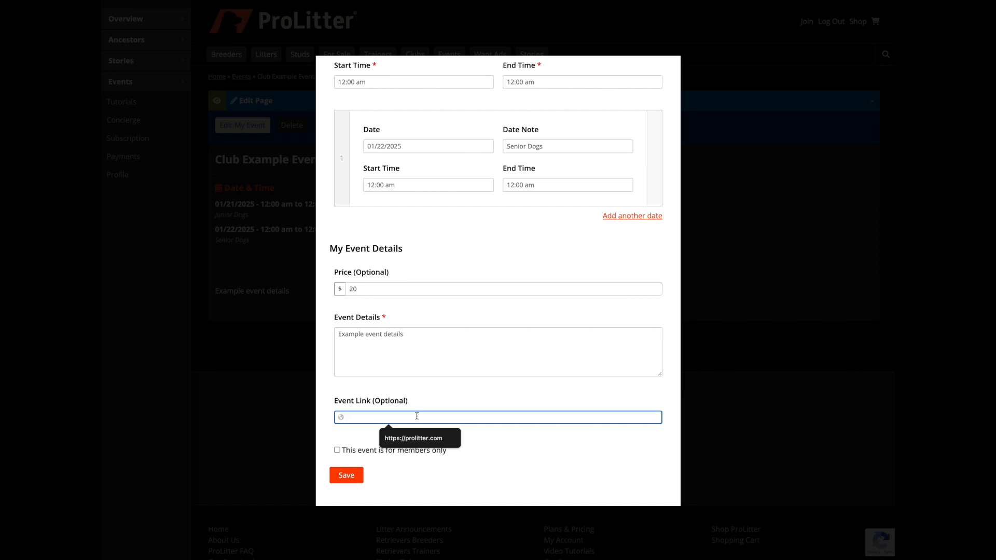
pyautogui.click(410, 438)
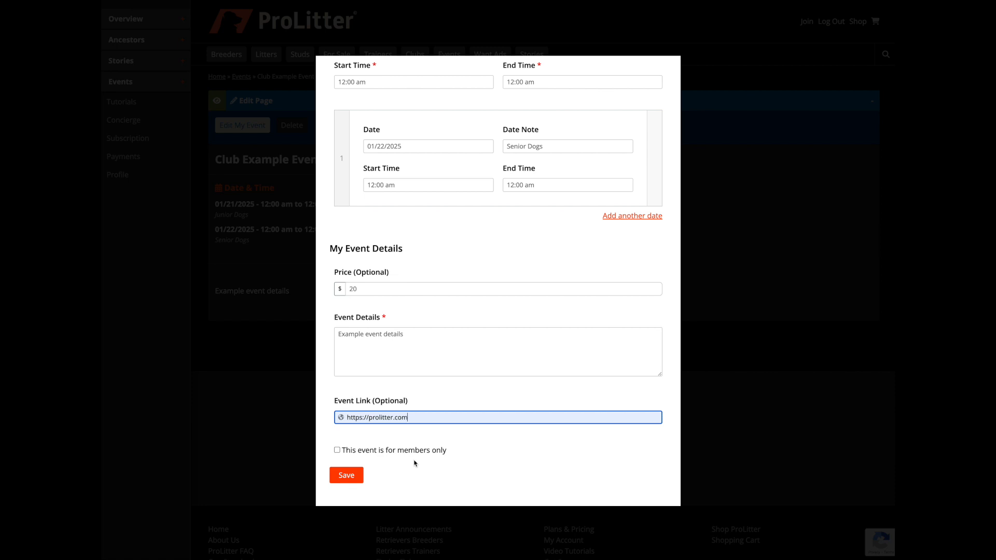
pyautogui.click(337, 451)
pyautogui.click(343, 478)
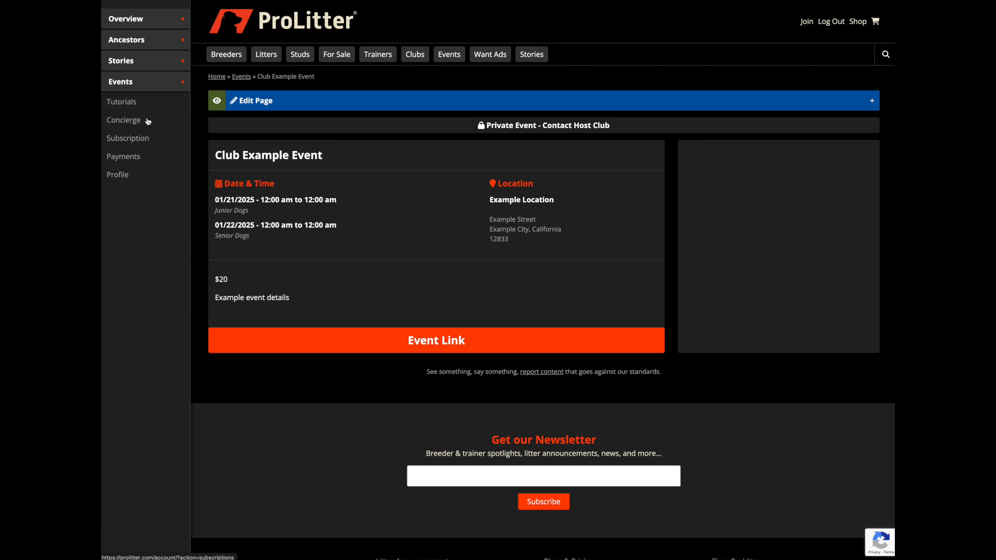
# Return to the Retriever Events list and check how the Club Example Event is listed among the other events
pyautogui.click(146, 83)
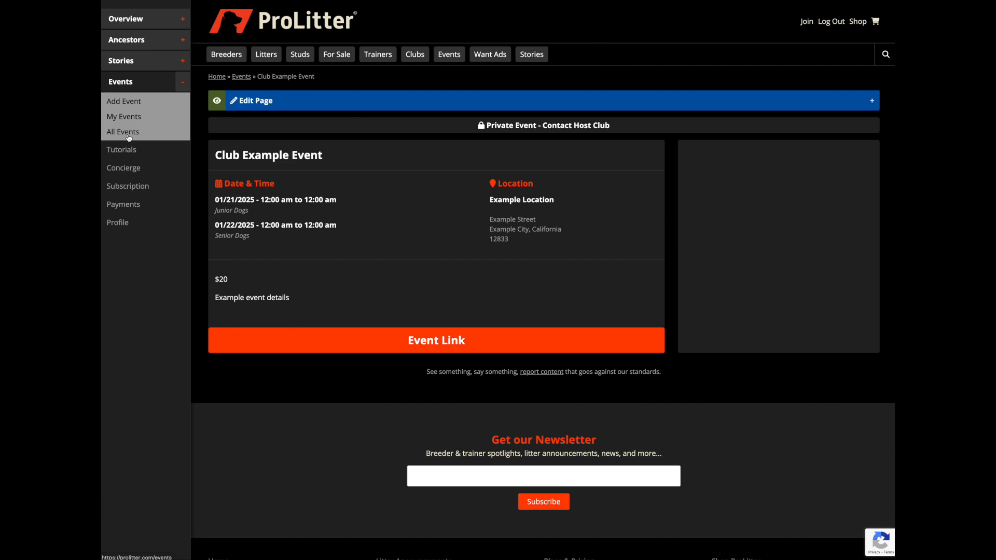
pyautogui.click(240, 78)
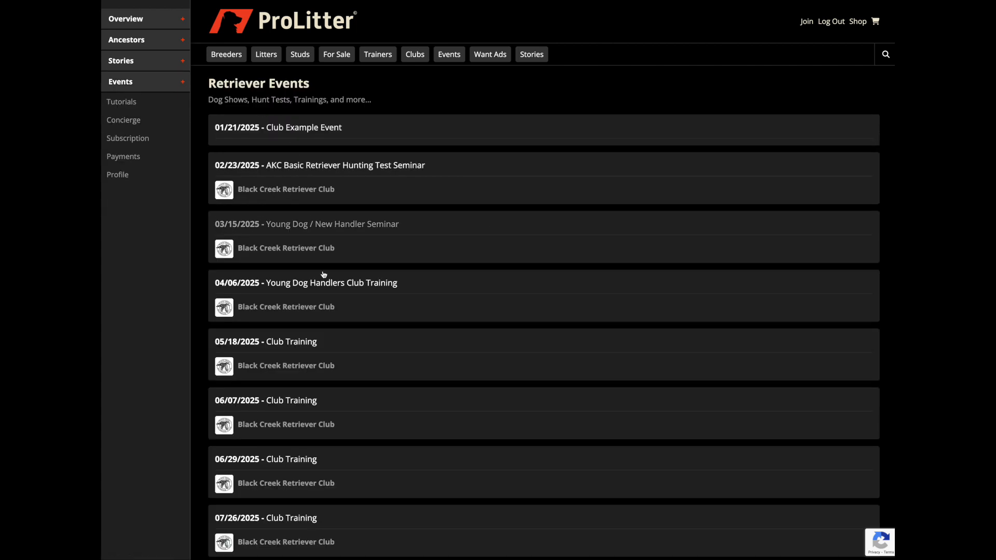
pyautogui.scroll(-5, 331, 420)
pyautogui.scroll(5, 329, 421)
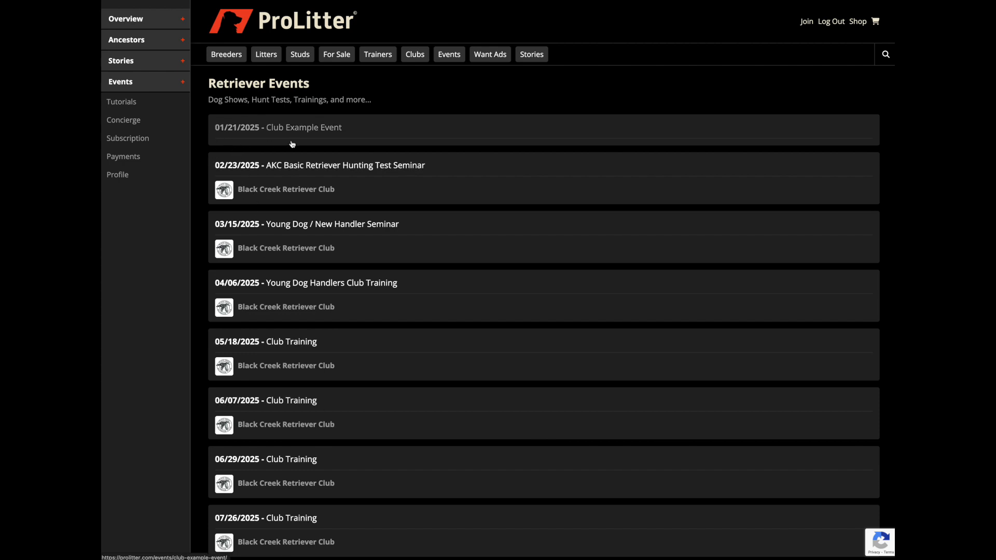
pyautogui.click(231, 137)
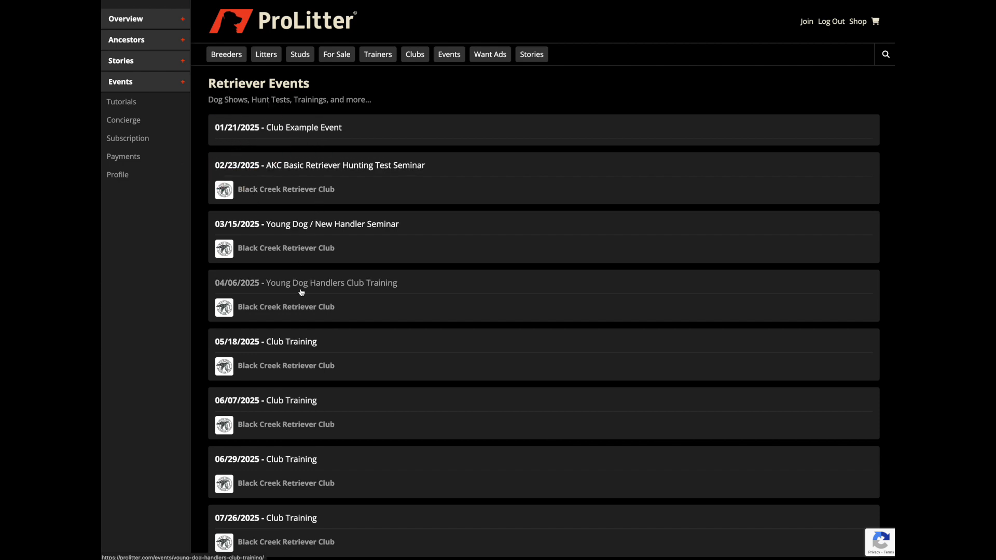